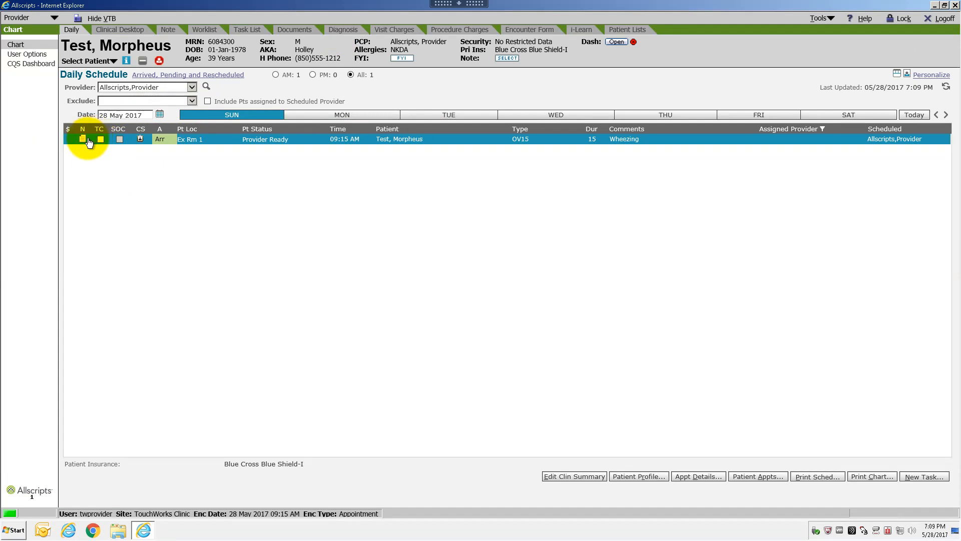
# Open the visit note for the 09:15 AM appointment and review its Acute output from history through procedure
pyautogui.click(83, 143)
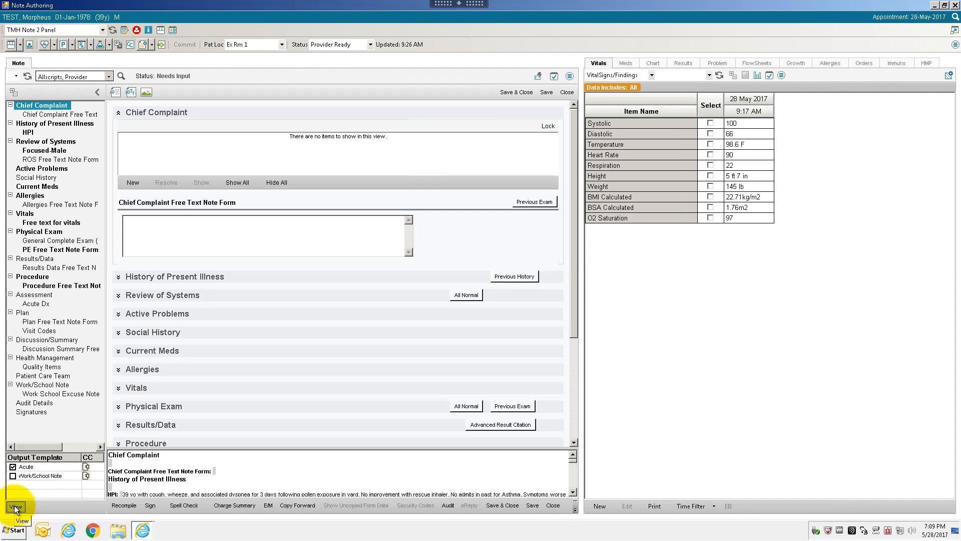
pyautogui.click(15, 508)
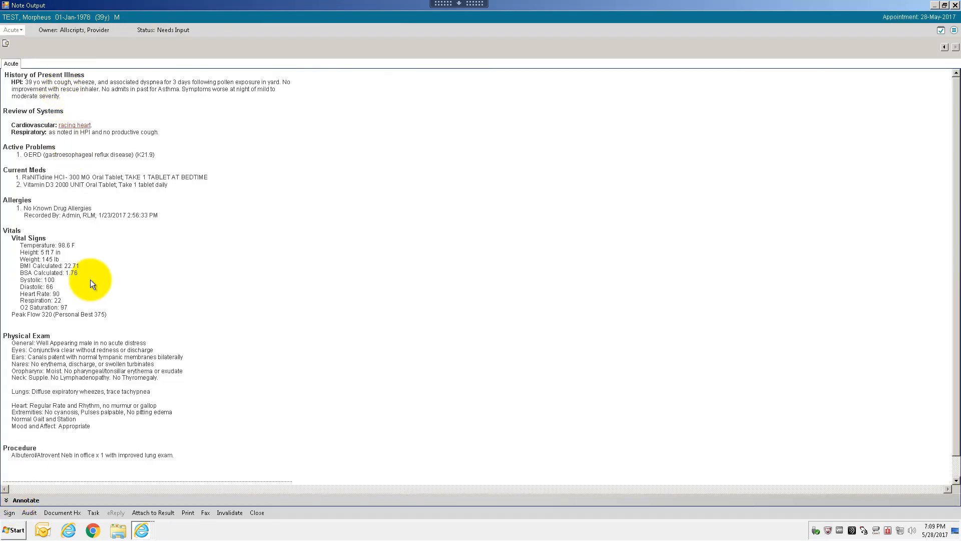
pyautogui.scroll(-1, 90, 284)
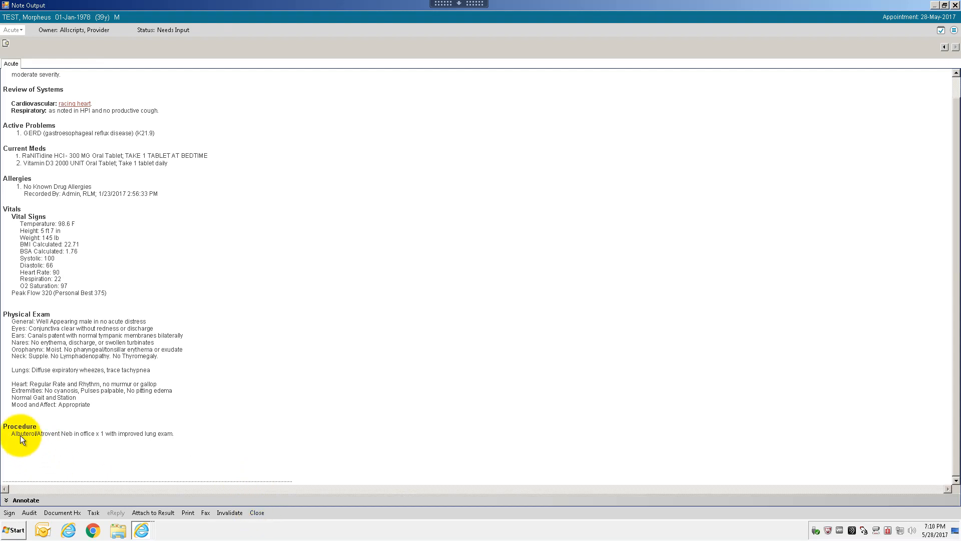
pyautogui.click(253, 515)
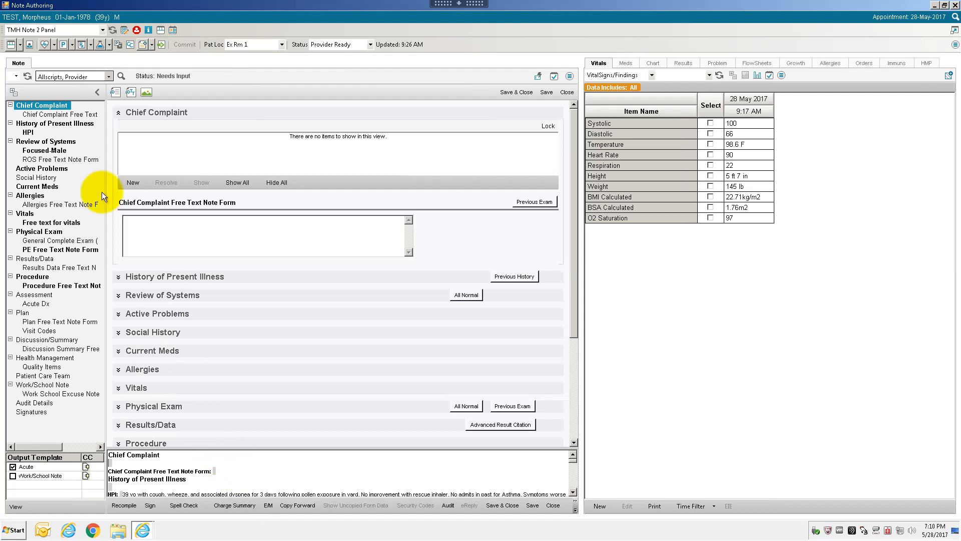
# Mark Asthma as the acute diagnosis in the note's Assessment section
pyautogui.click(36, 303)
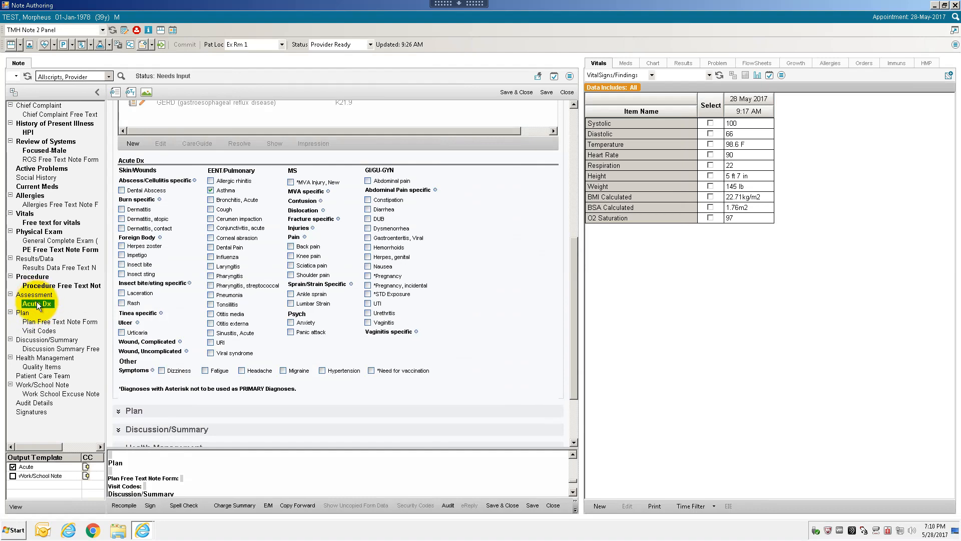
pyautogui.click(211, 190)
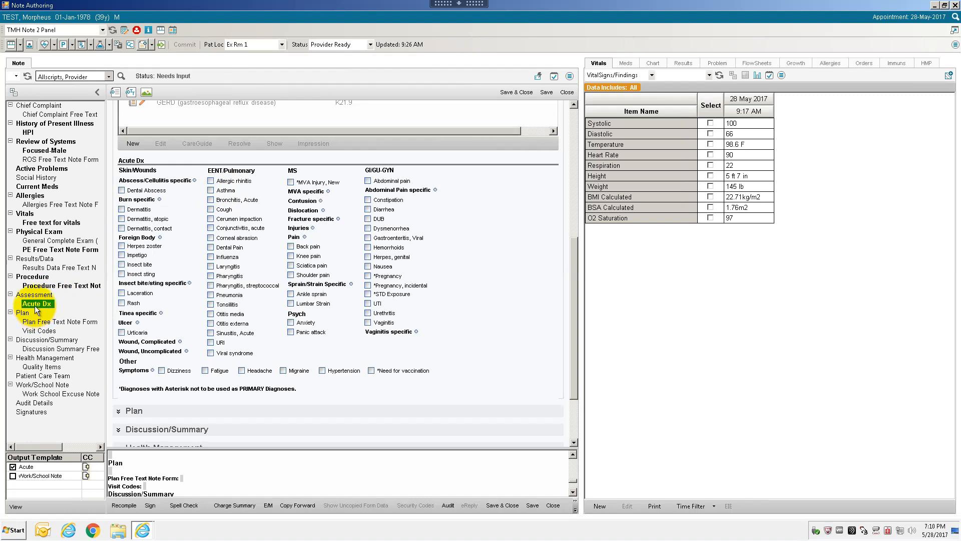
pyautogui.click(210, 191)
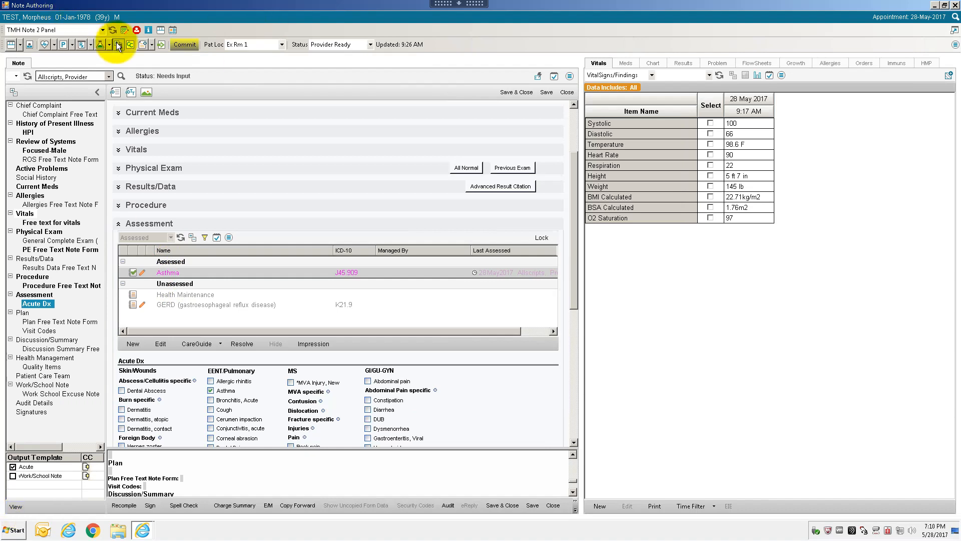
# Order in-office administration of Ipratropium-Albuterol 0.5-2.5 (3) MG/3ML Inhalation Solution for Asthma with the sig "1 dose now"
pyautogui.click(91, 47)
pyautogui.click(107, 67)
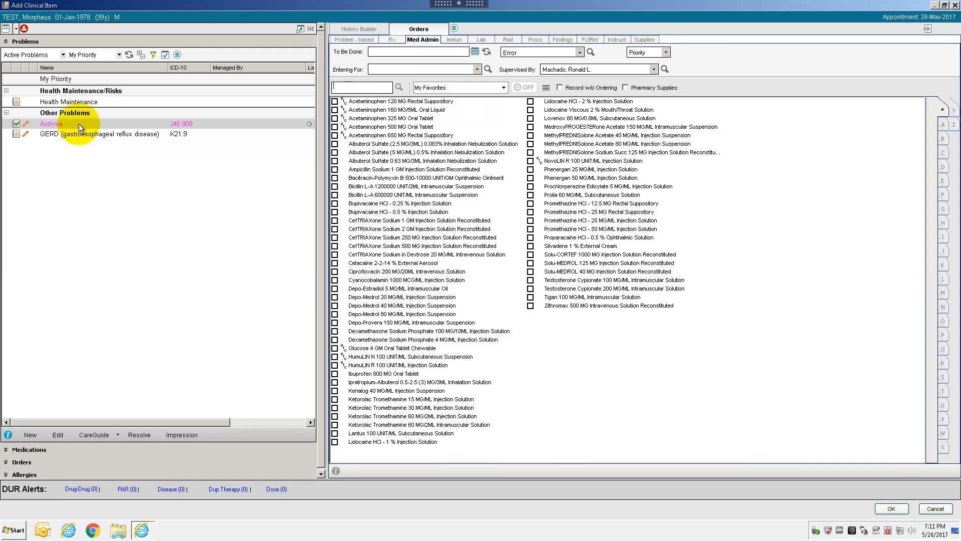
pyautogui.click(335, 382)
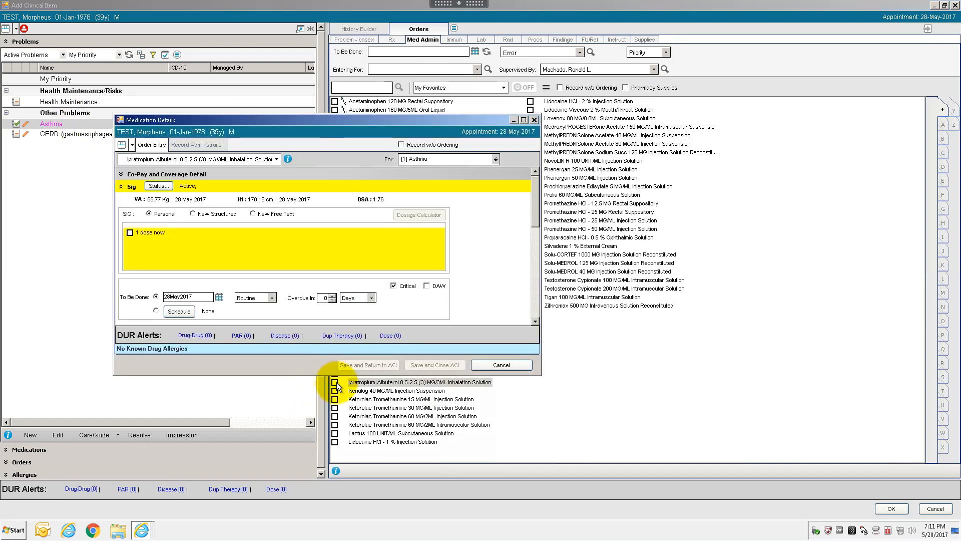
pyautogui.click(129, 232)
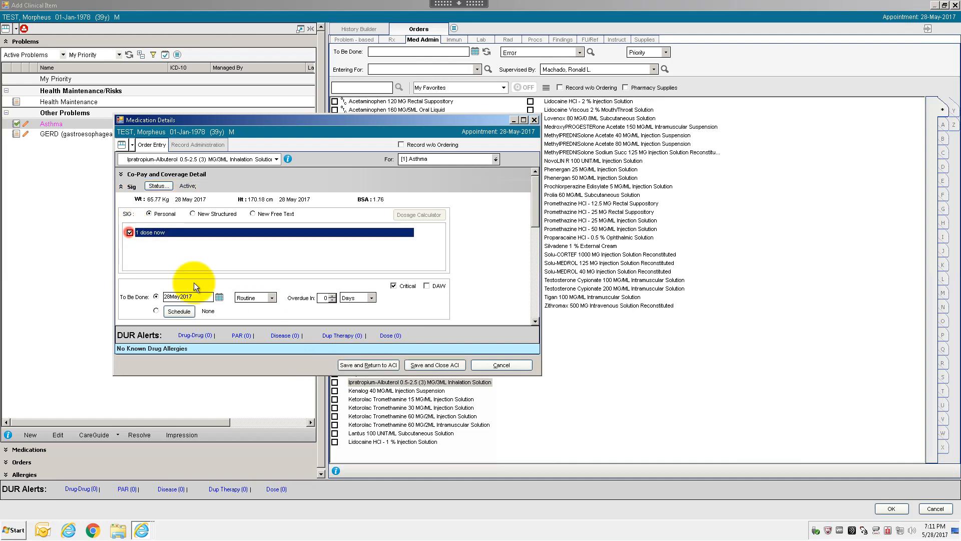
pyautogui.click(390, 365)
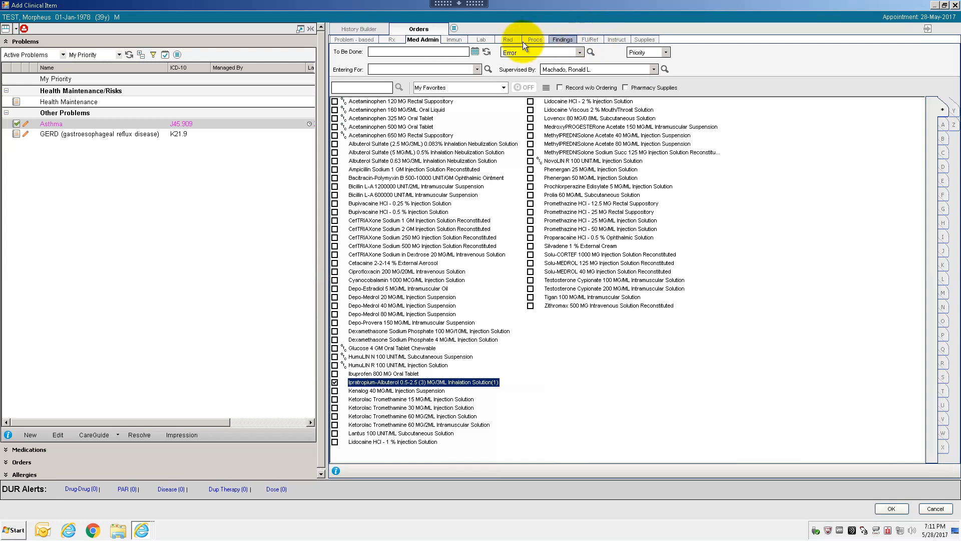
# Add the order "Follow-up visit in 1 week" for Asthma and accept the selected orders into the note
pyautogui.click(592, 39)
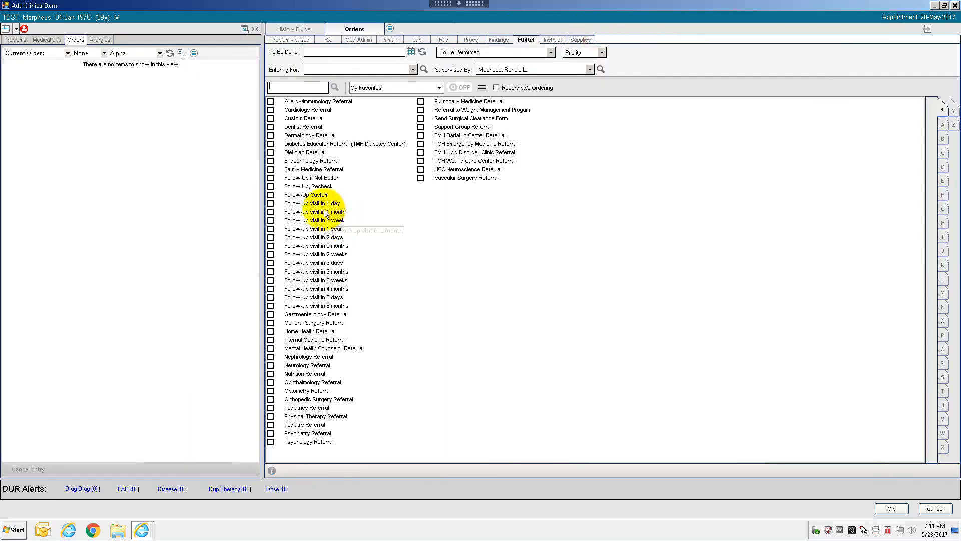
pyautogui.click(270, 220)
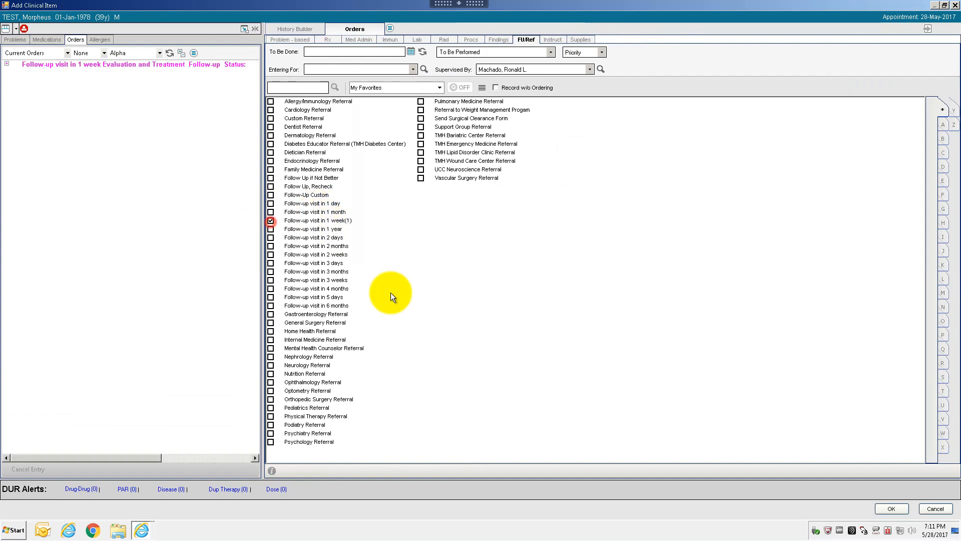
pyautogui.click(894, 507)
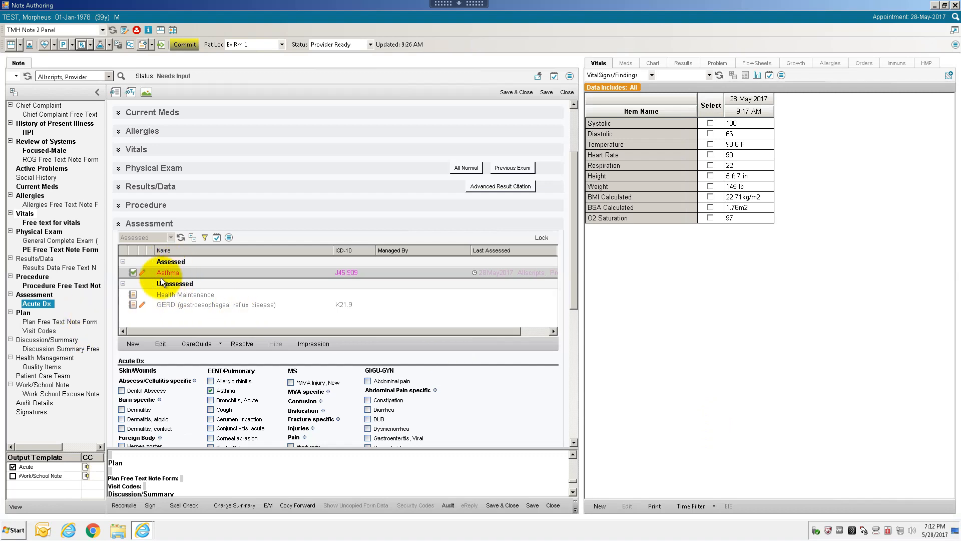
# Check the assessment and plan, and enter the discussion summary lines "Improved after treatment", "Meds as above" and "Has rescue inhaler refills"
pyautogui.click(40, 331)
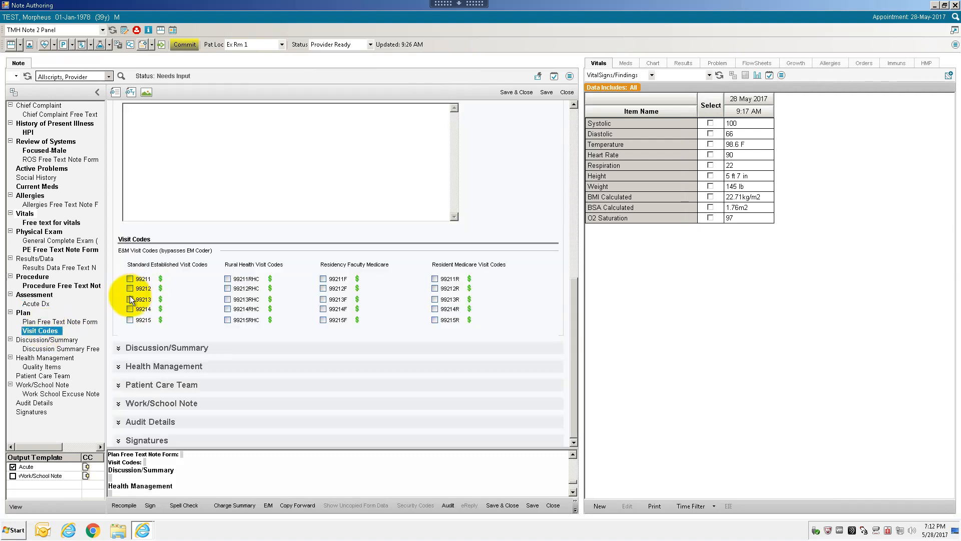
pyautogui.click(29, 296)
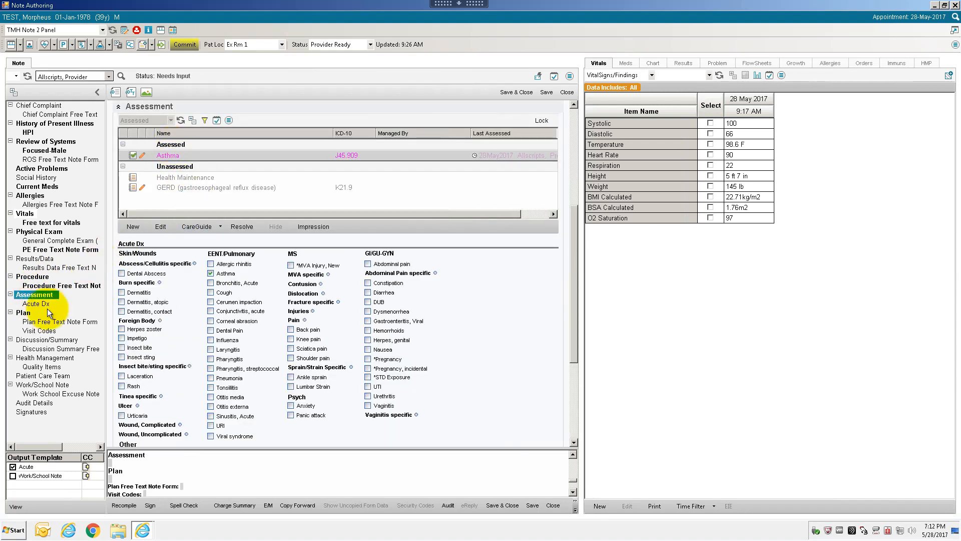
pyautogui.click(35, 331)
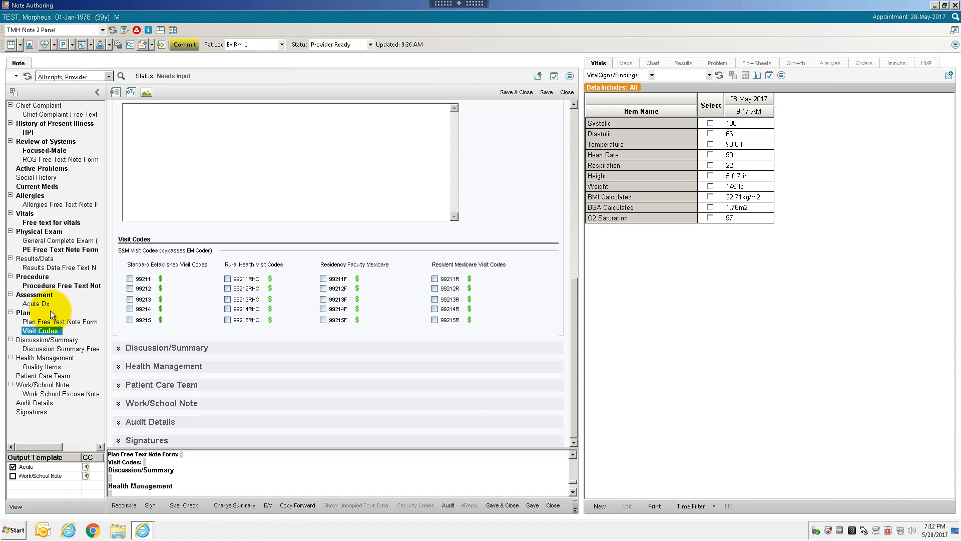
pyautogui.click(22, 313)
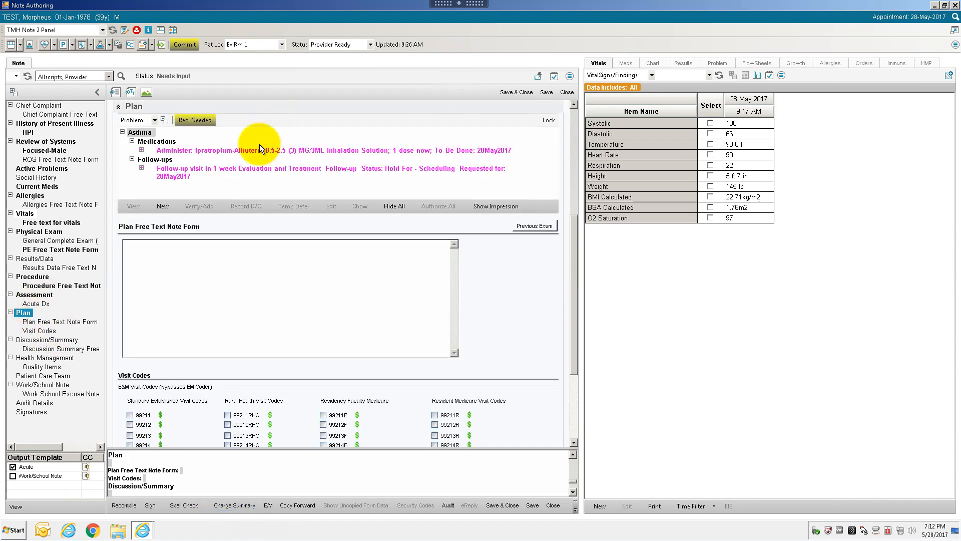
pyautogui.click(55, 348)
pyautogui.click(182, 222)
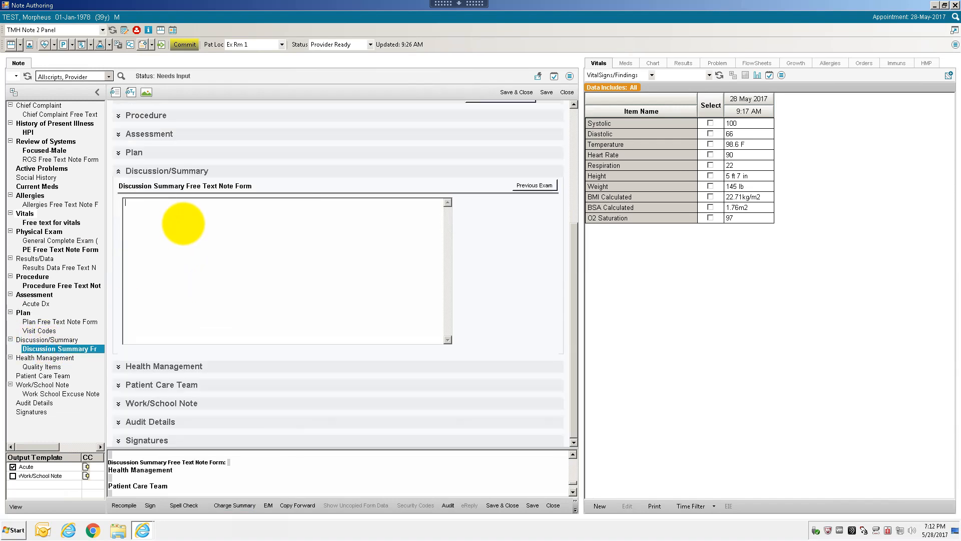
pyautogui.write('Improved after treatment Meds as above Has rescue inhaler refills')
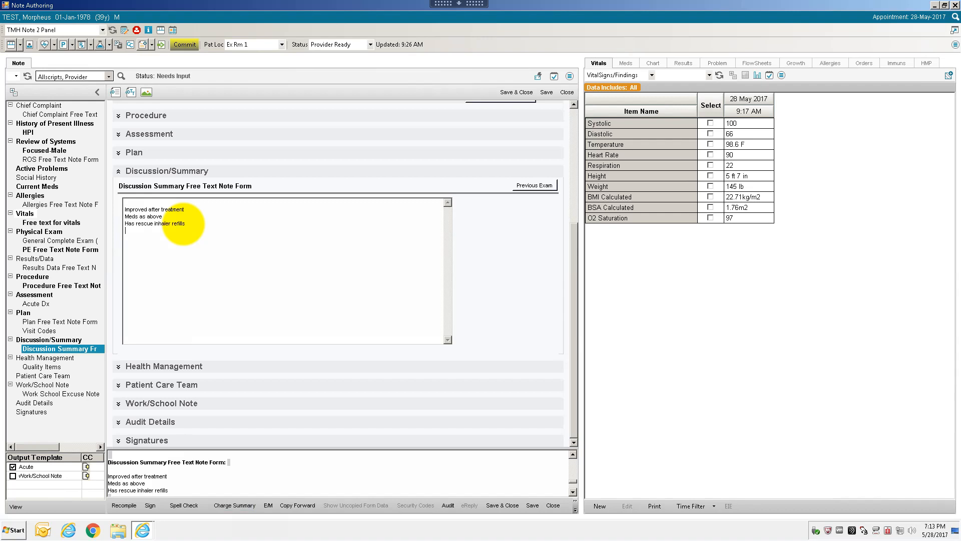
# Review the Acute note output down to the Assessment, Plan and Discussion/Summary sections and return to the note
pyautogui.click(15, 506)
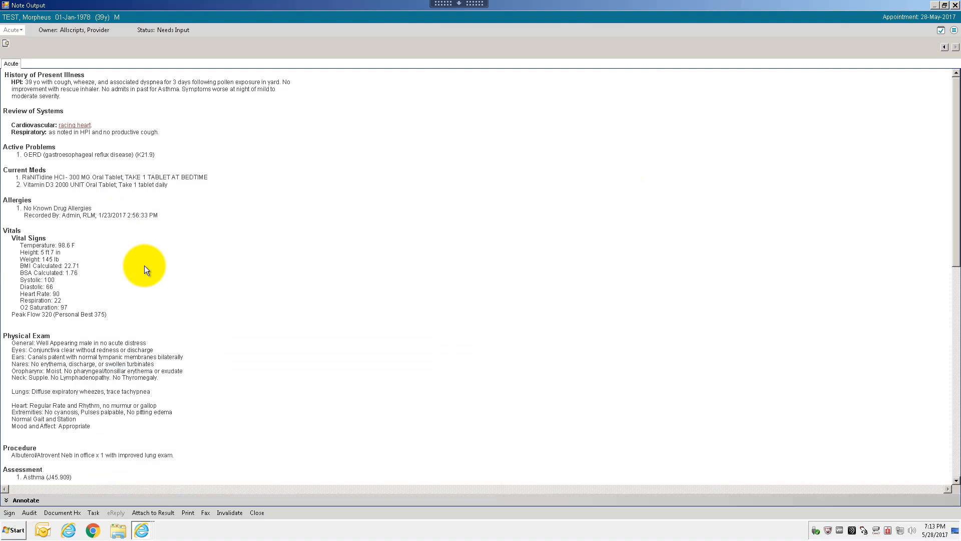
pyautogui.scroll(-3, 150, 251)
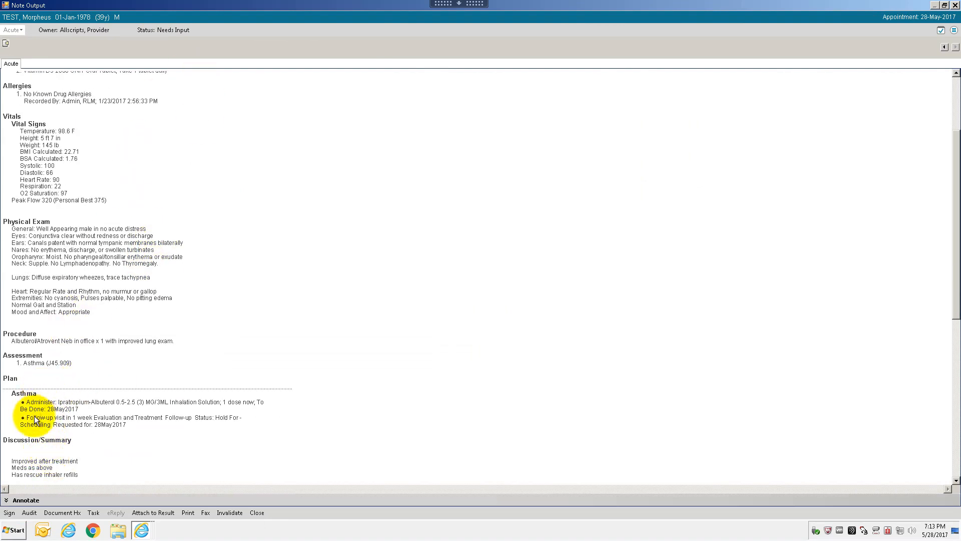
pyautogui.scroll(-2, 78, 425)
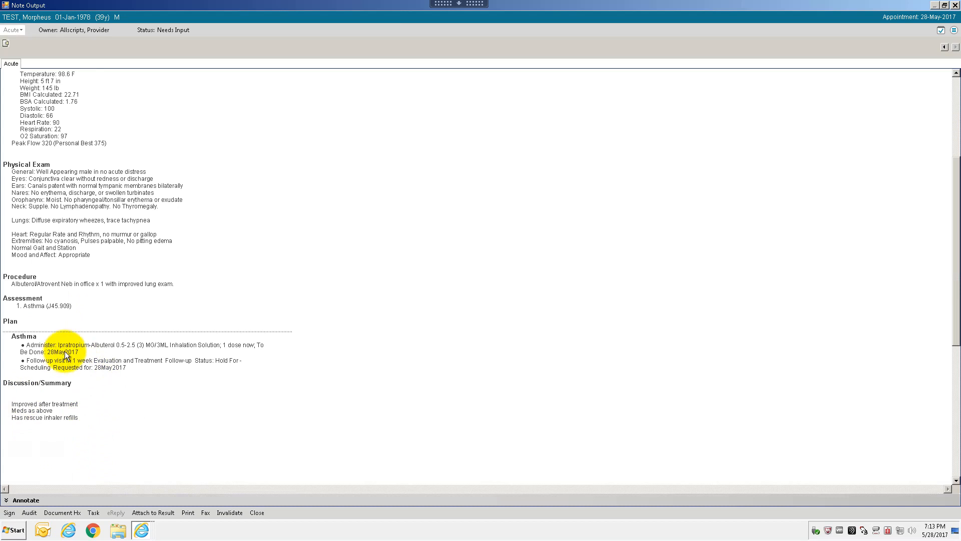
pyautogui.click(260, 512)
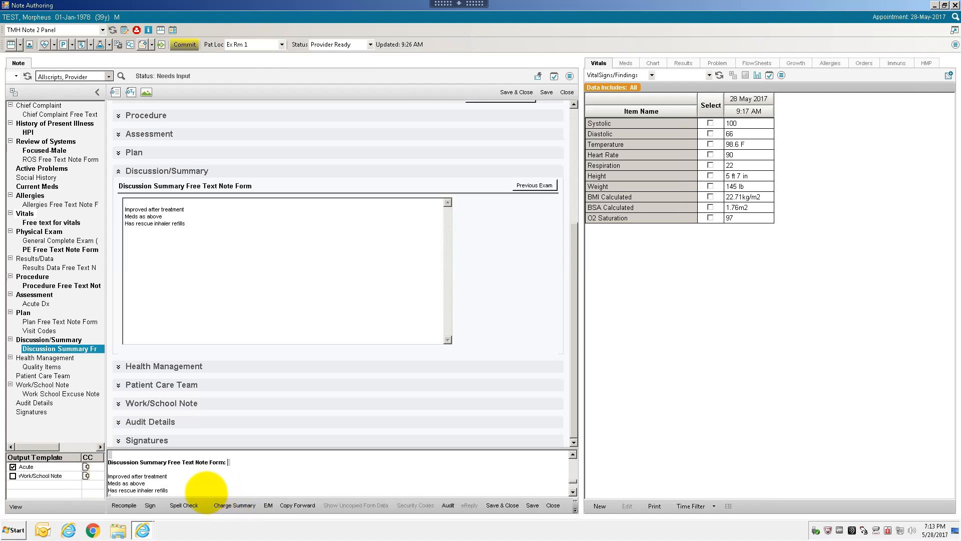
# Commit the pending Asthma diagnosis, nebulizer medication and follow-up orders from the encounter summary, saving and continuing in the note
pyautogui.click(35, 295)
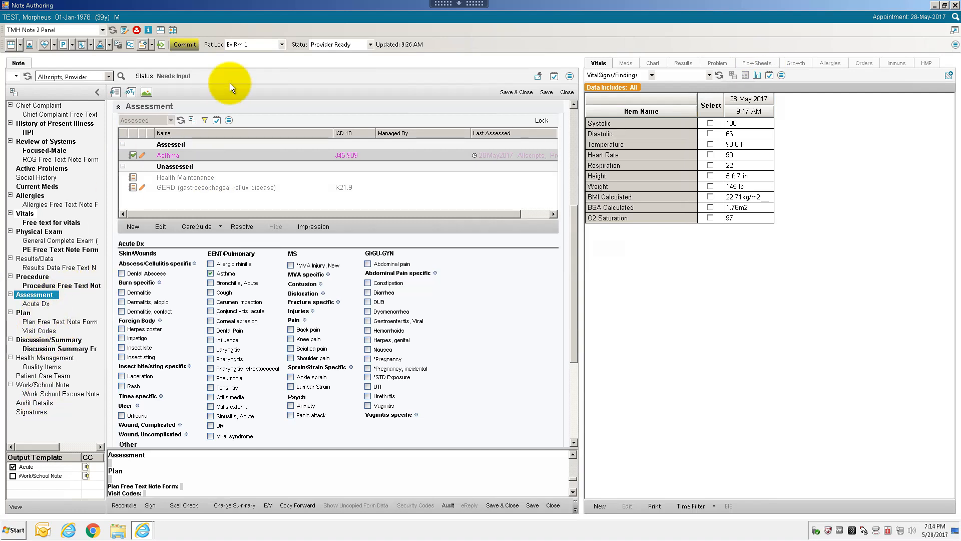
pyautogui.click(189, 47)
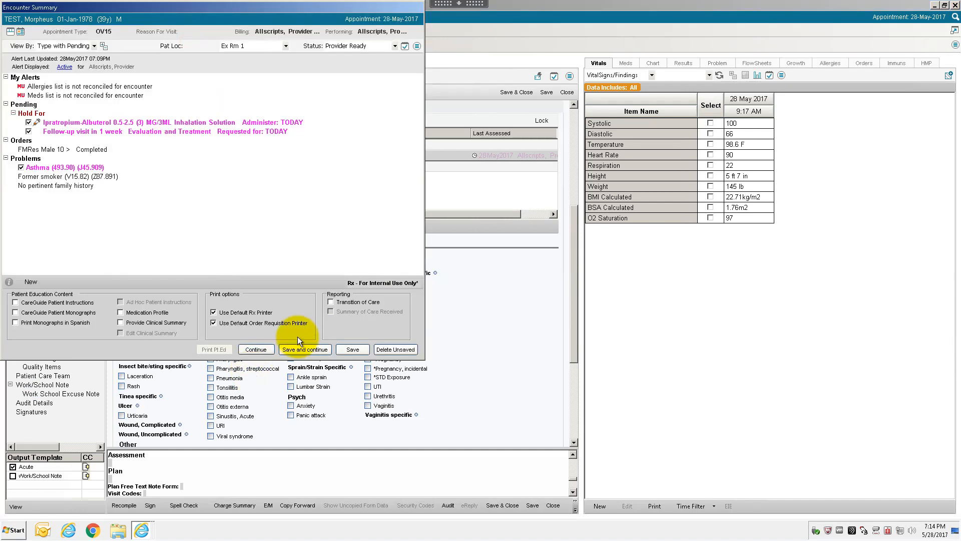
pyautogui.click(303, 350)
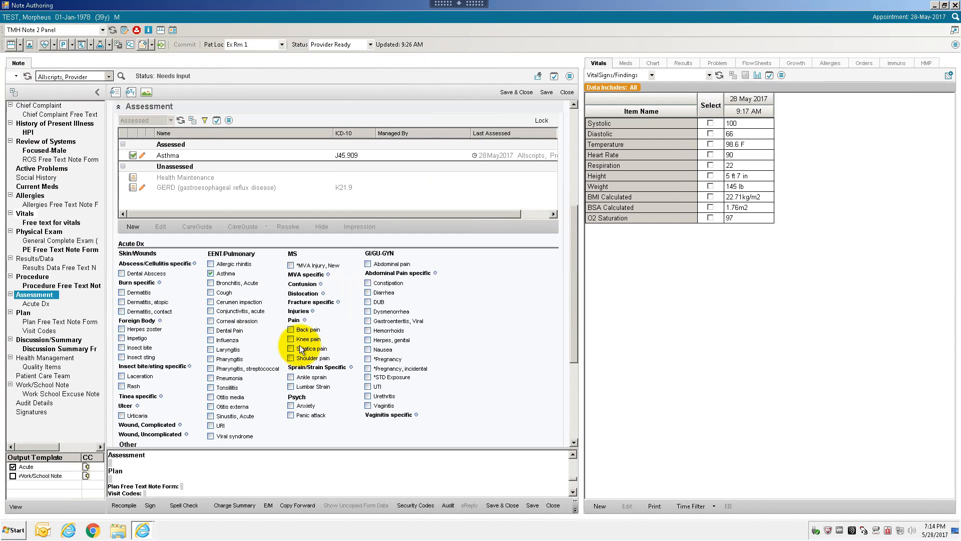
# Select standard established visit code 99214 and mark the quality items Medications Listed, Negative Pain Assessment, Systolic BP<130 and Diastolic BP < 80
pyautogui.click(44, 331)
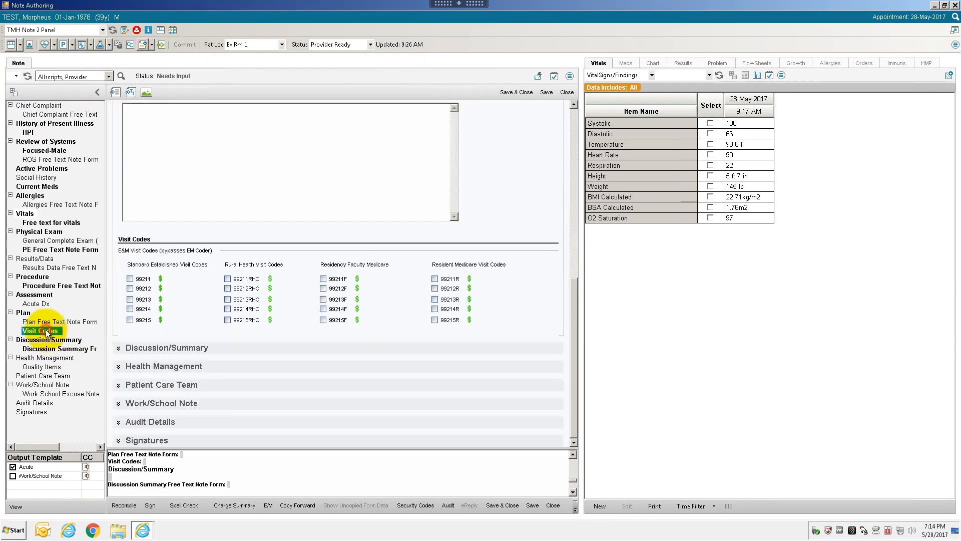
pyautogui.click(131, 308)
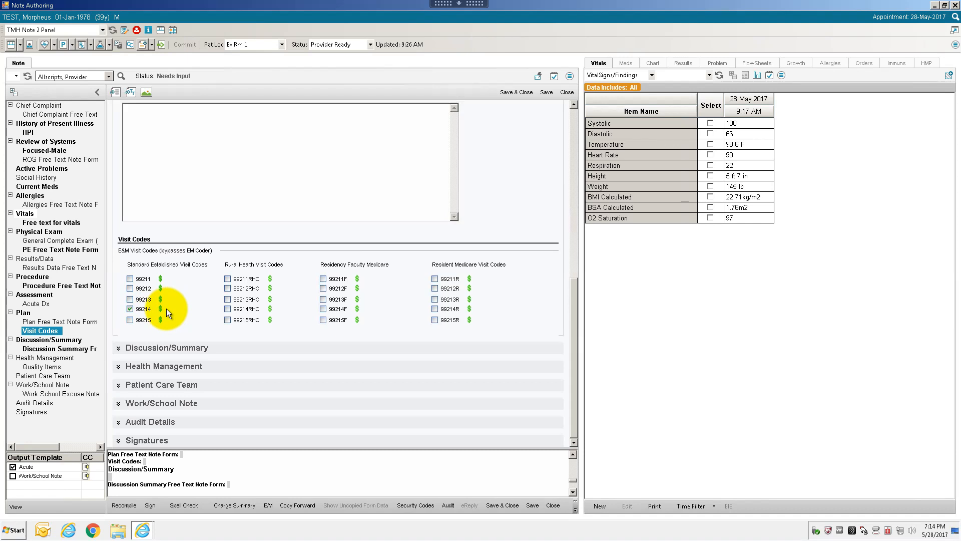
pyautogui.click(37, 366)
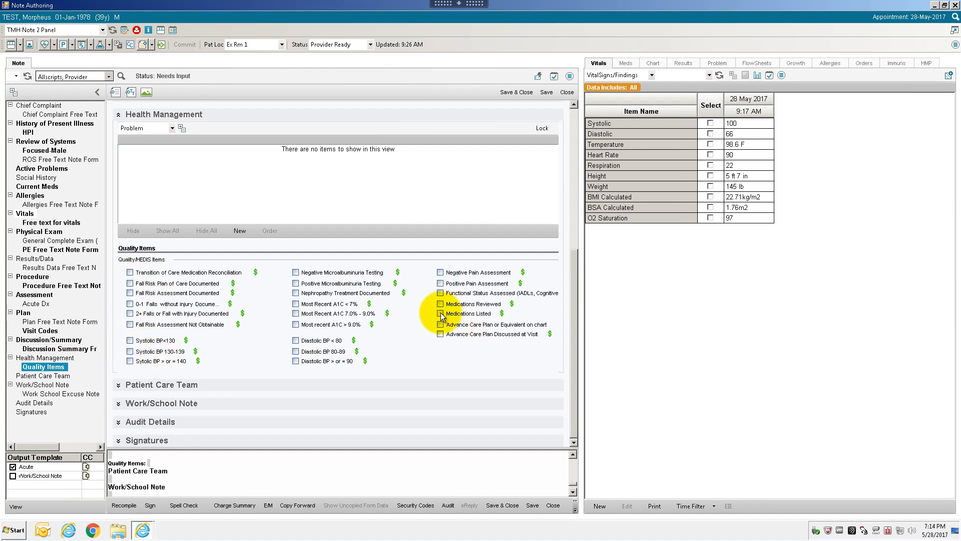
pyautogui.click(440, 273)
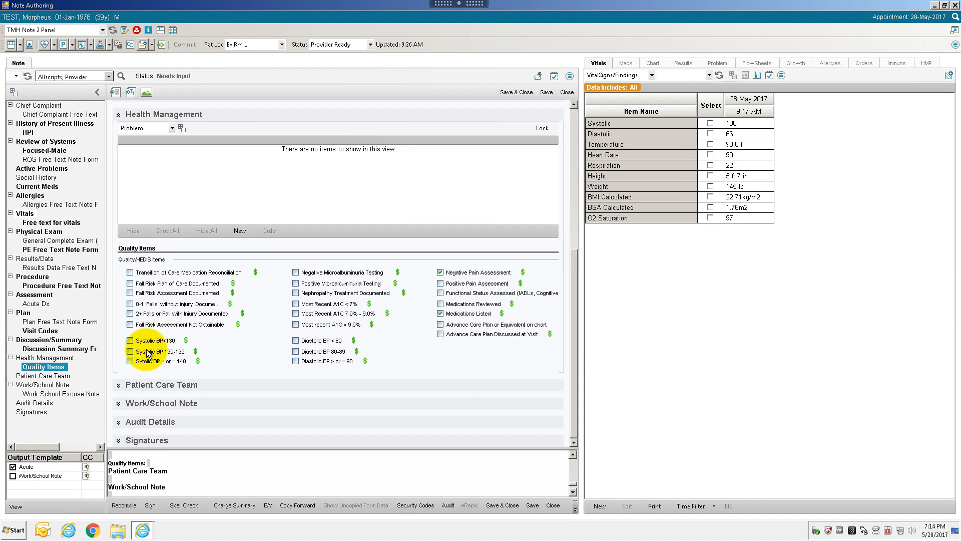
pyautogui.click(131, 341)
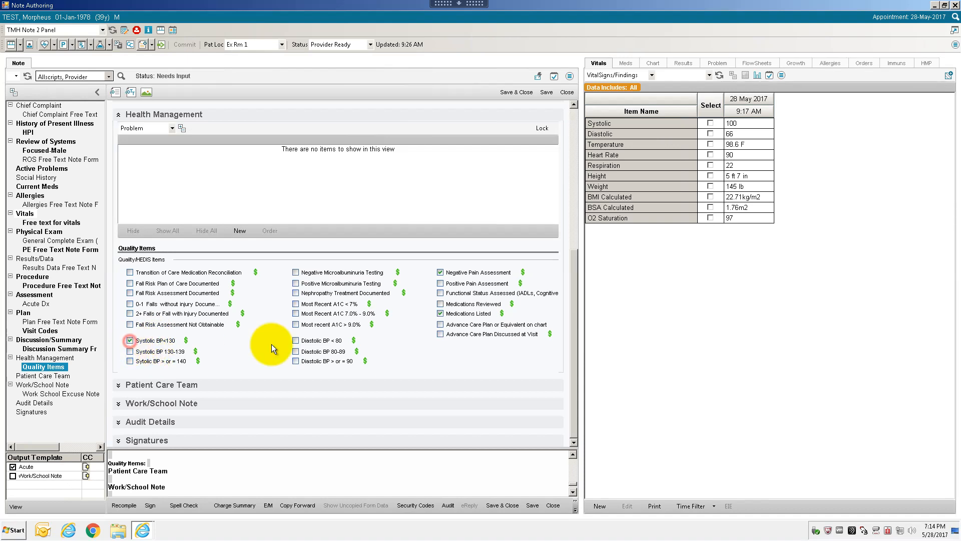
pyautogui.click(295, 342)
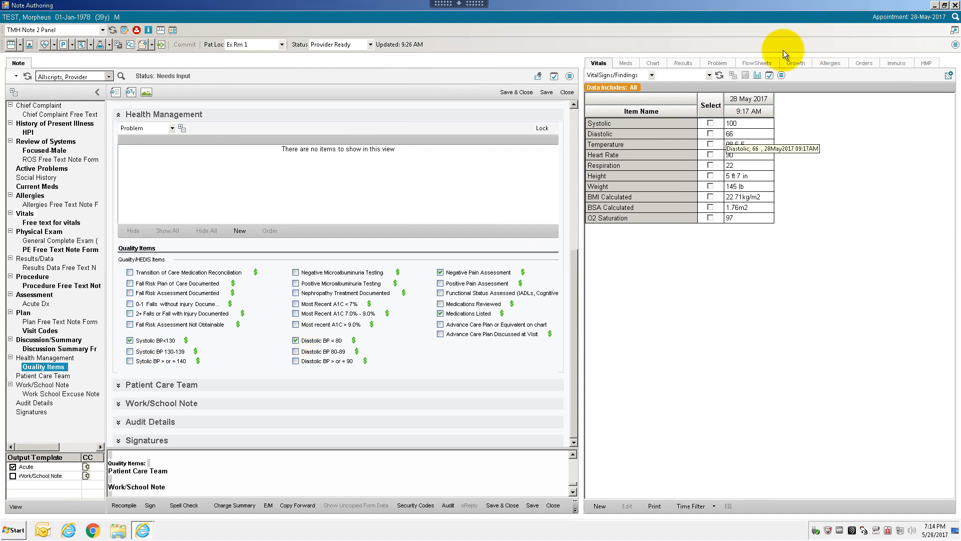
# Check the diagnosis and charge lines in the charge summary, submit the charges and sign the note as final
pyautogui.click(234, 506)
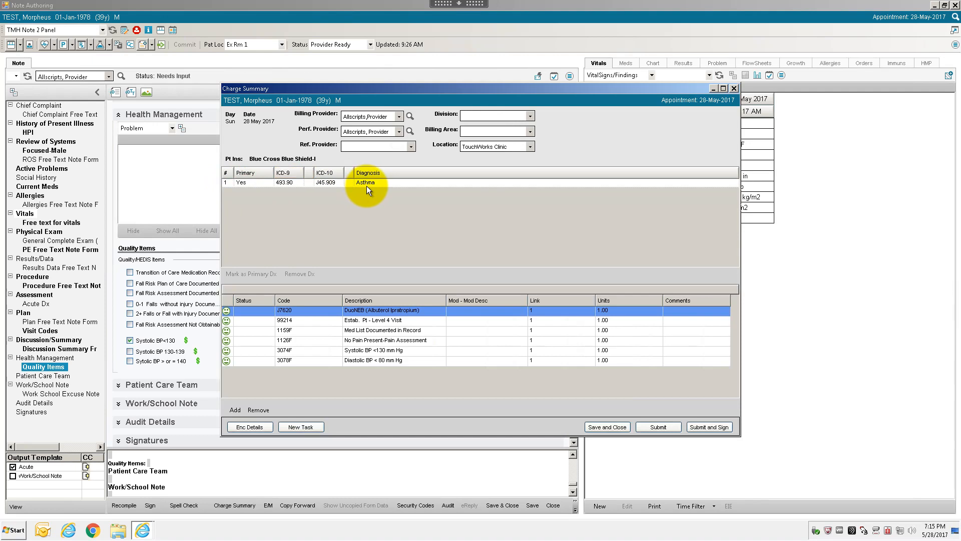
pyautogui.click(363, 322)
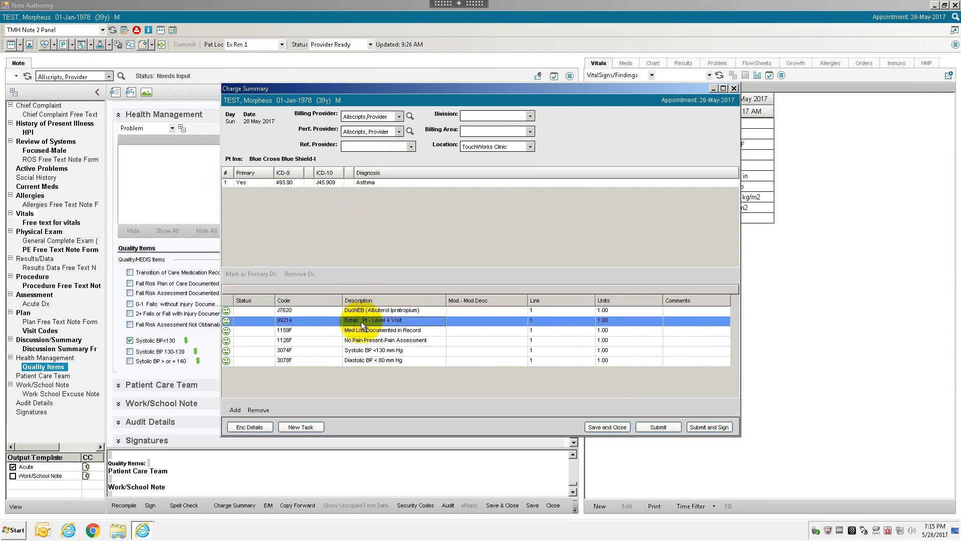
pyautogui.click(360, 311)
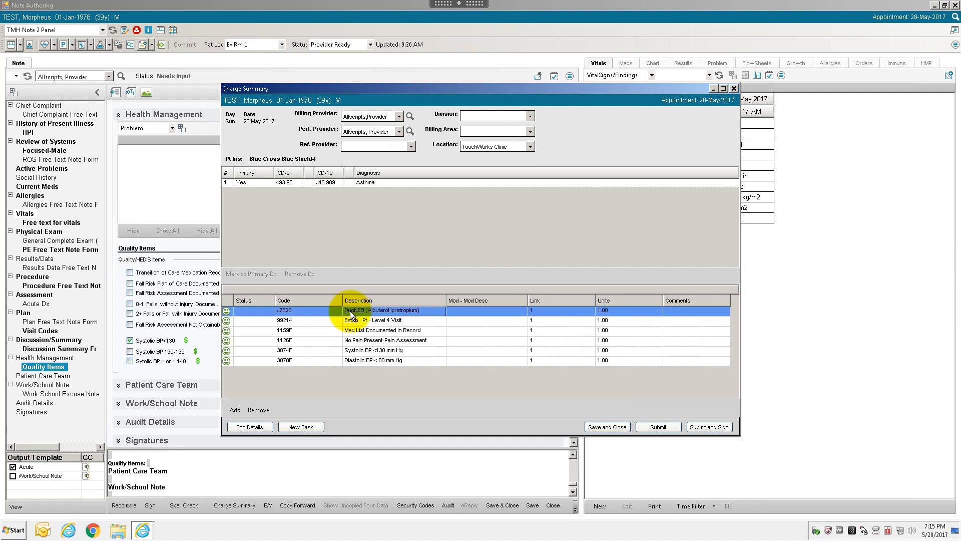
pyautogui.click(293, 332)
pyautogui.click(298, 343)
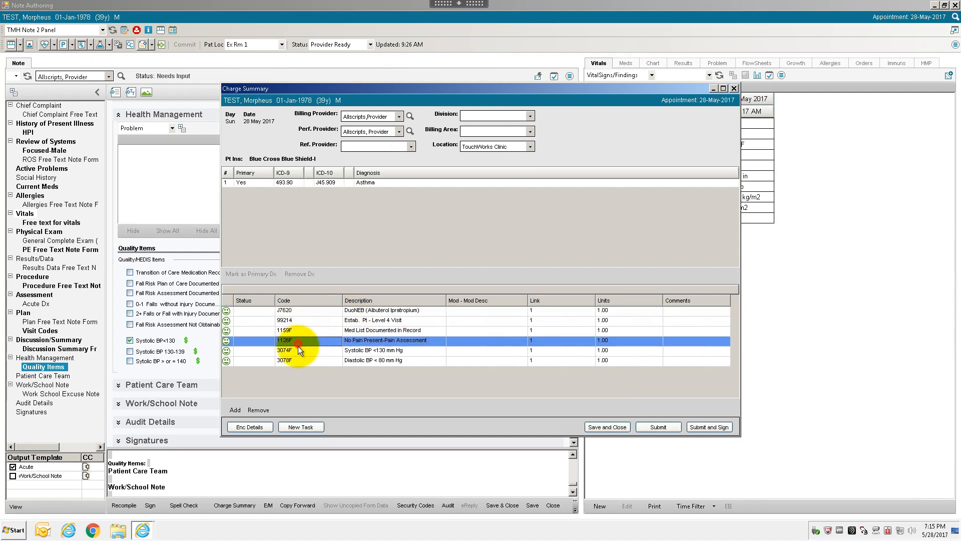
pyautogui.click(299, 352)
pyautogui.click(301, 361)
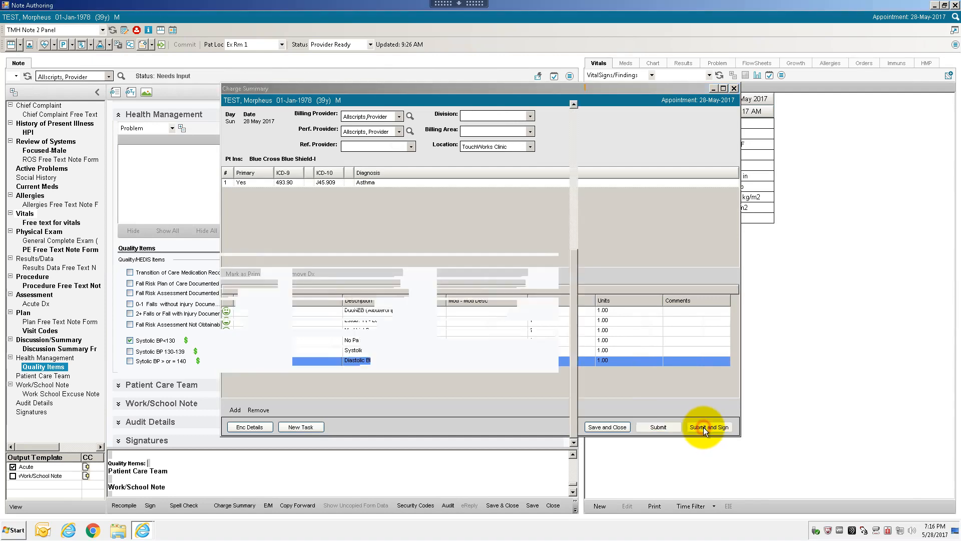
pyautogui.click(705, 428)
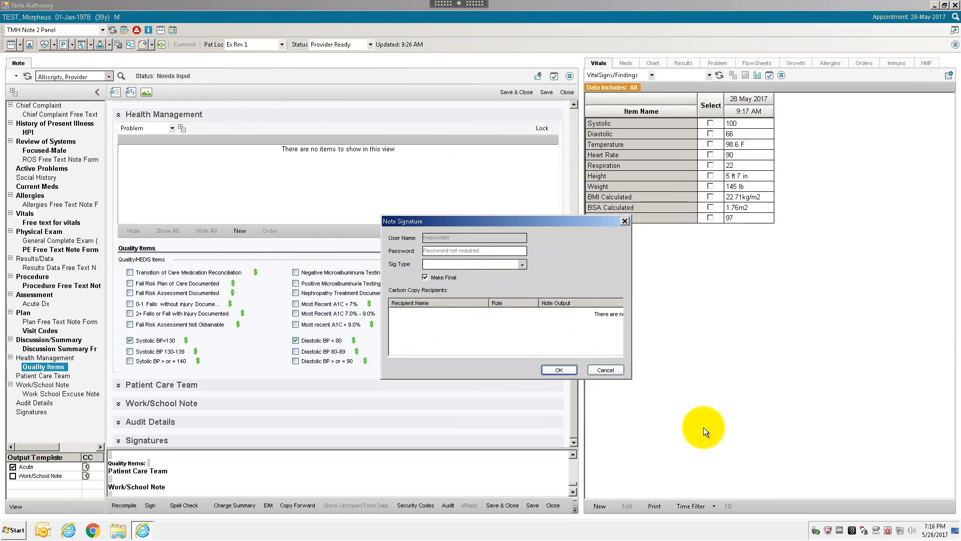
pyautogui.click(548, 371)
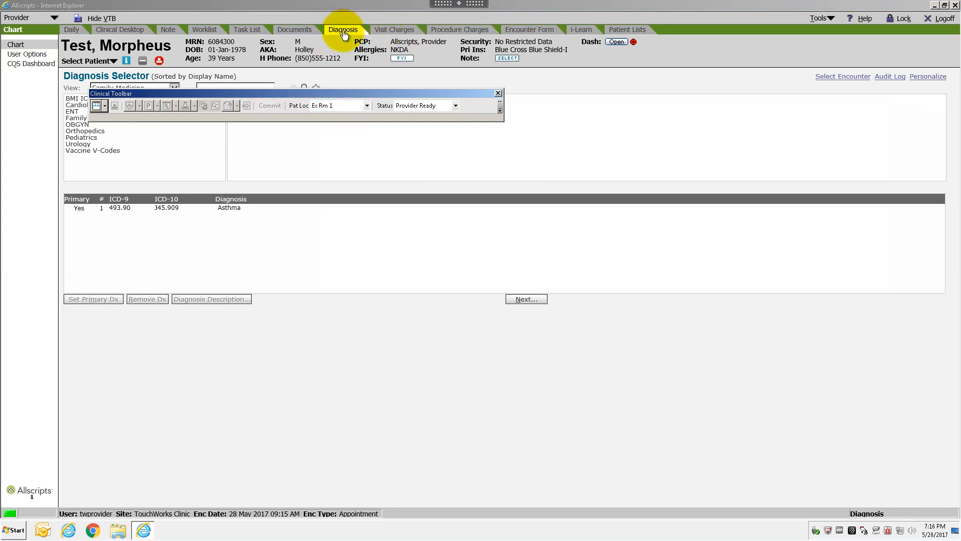
# Review the encounter's diagnosis, visit charge, procedure charges and encounter form, moving the clinical toolbar out of the way, and return to the daily schedule
pyautogui.click(71, 30)
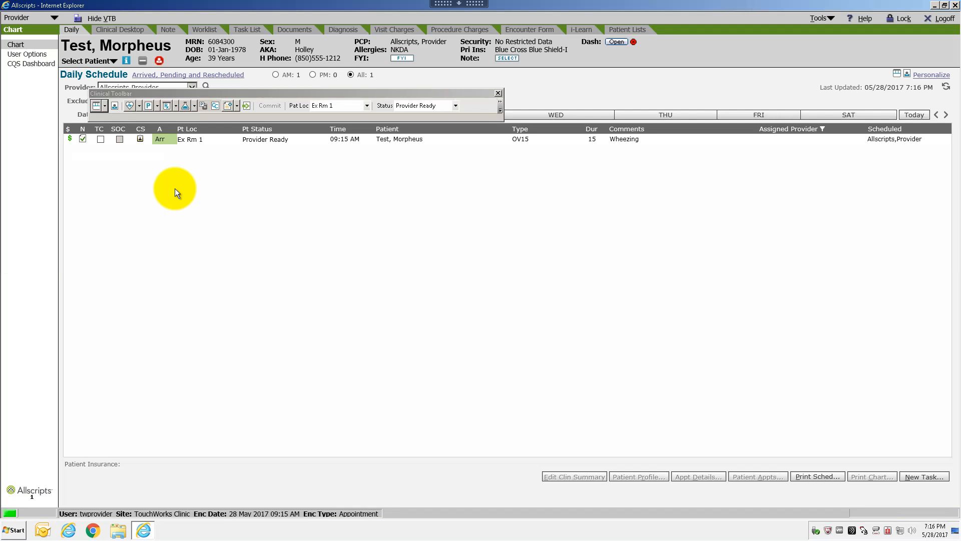
pyautogui.click(346, 31)
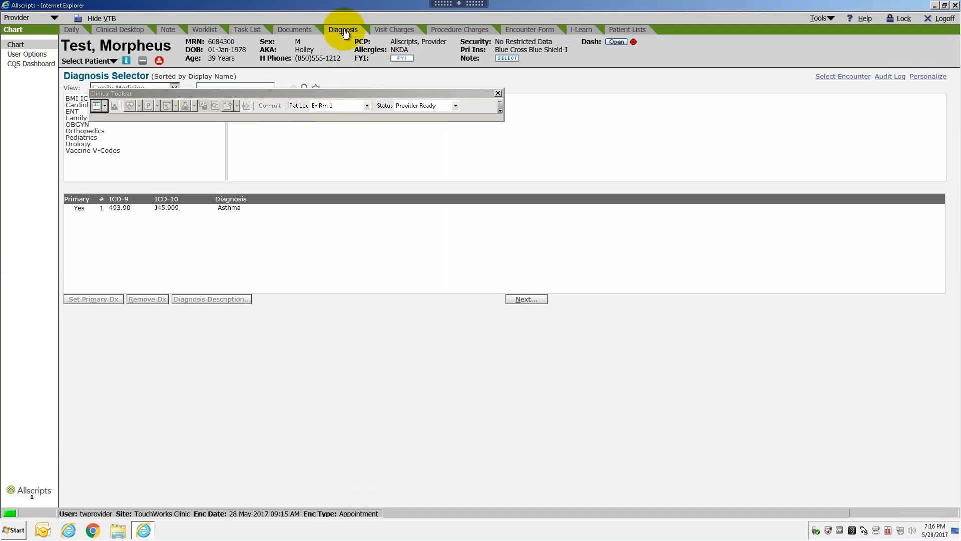
pyautogui.moveTo(293, 92); pyautogui.dragTo(421, 44)
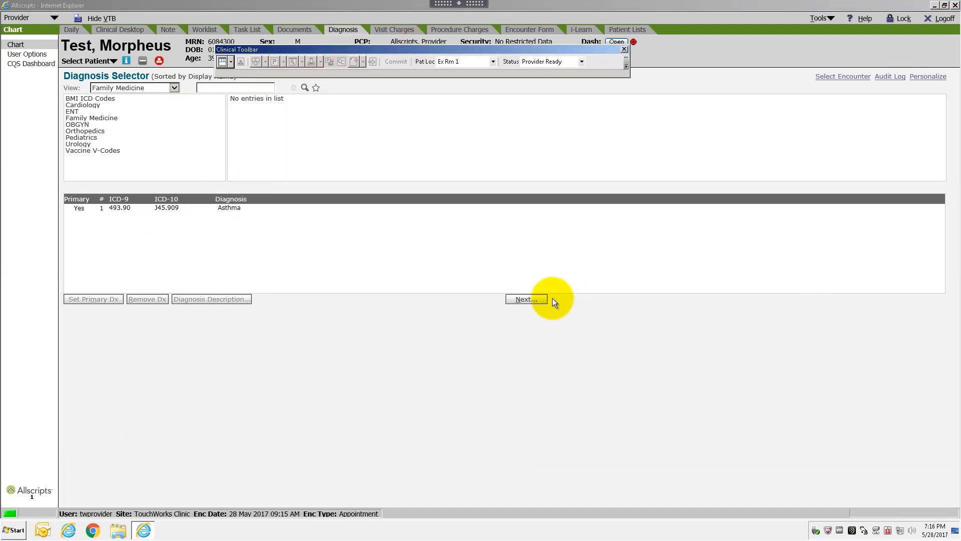
pyautogui.click(537, 300)
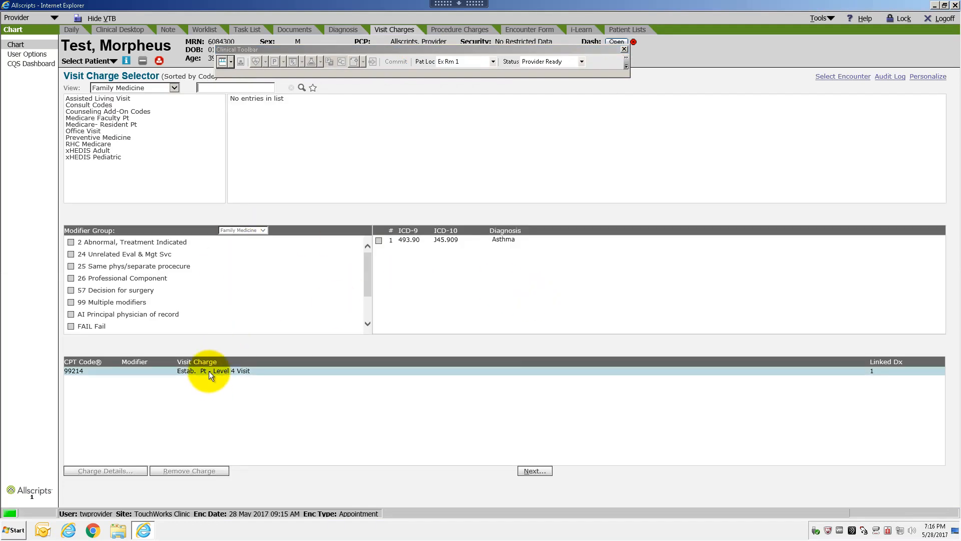
pyautogui.click(536, 472)
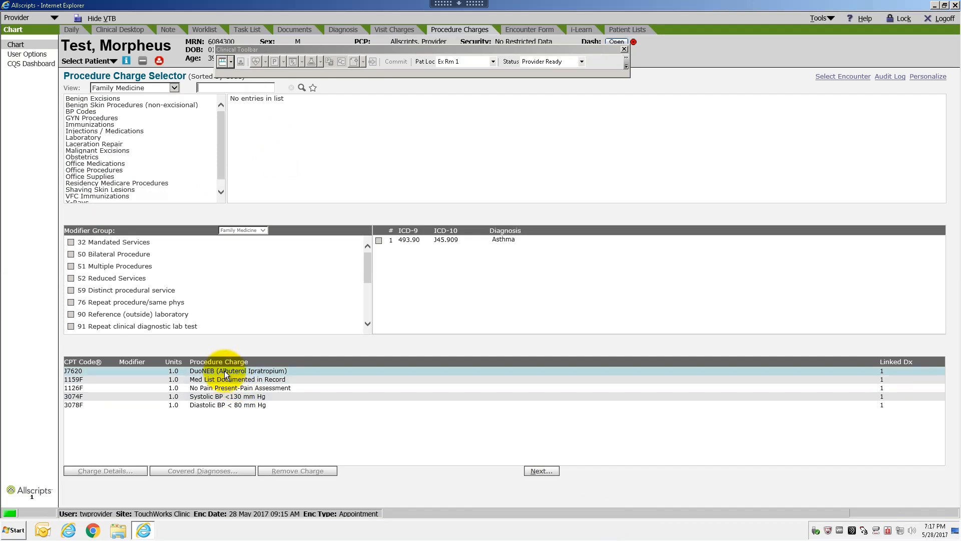
pyautogui.click(534, 473)
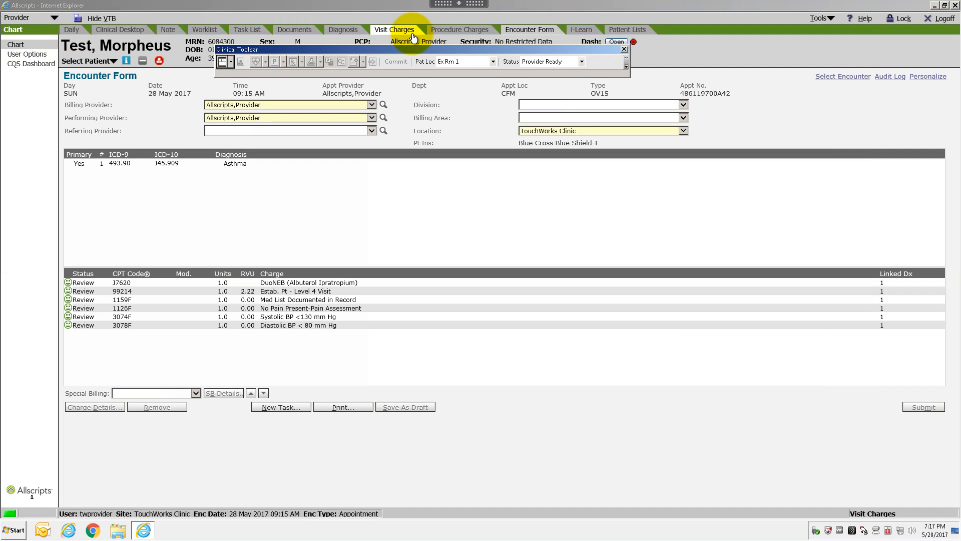
pyautogui.click(458, 34)
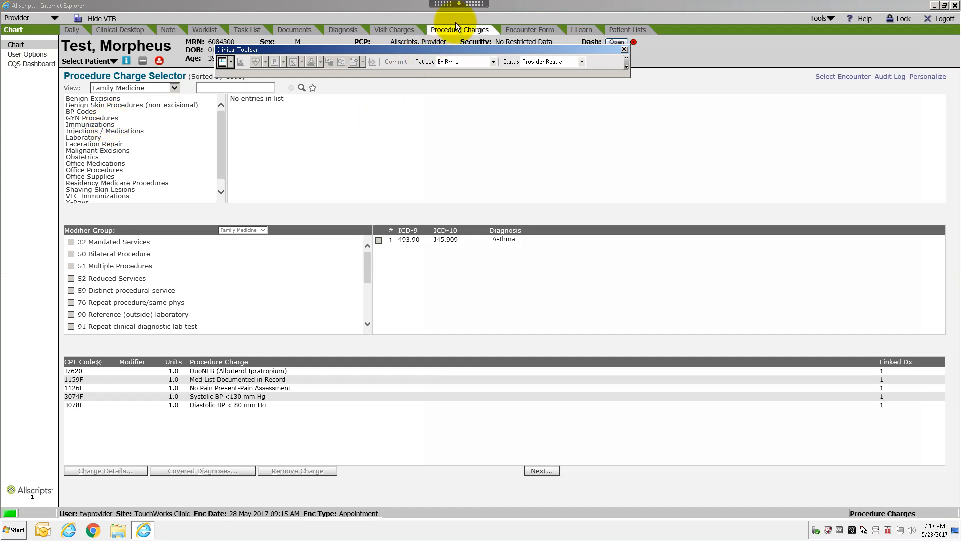
pyautogui.click(71, 30)
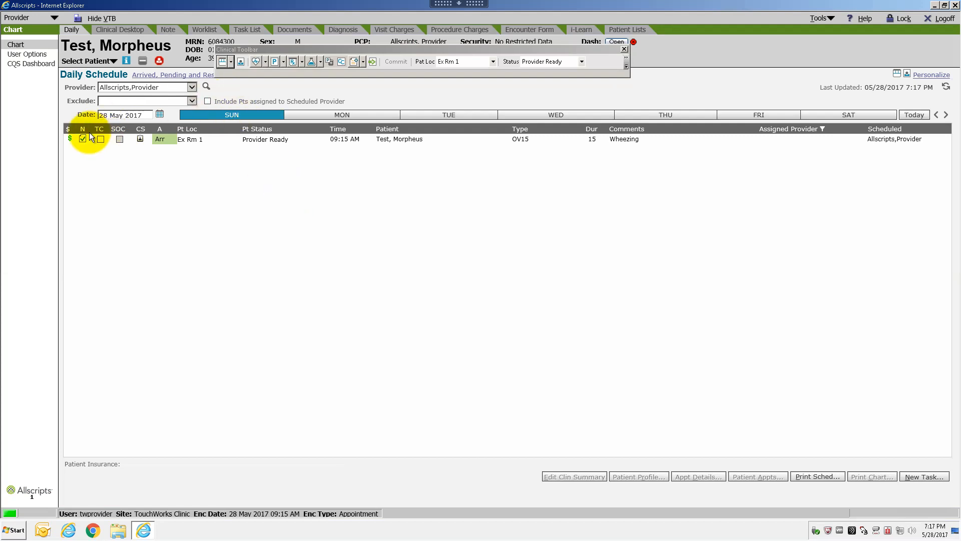
# Reopen the 28-May-2017 Acute office note for editing from the clinical desktop and inspect its Assessment and Visit Codes sections
pyautogui.click(116, 31)
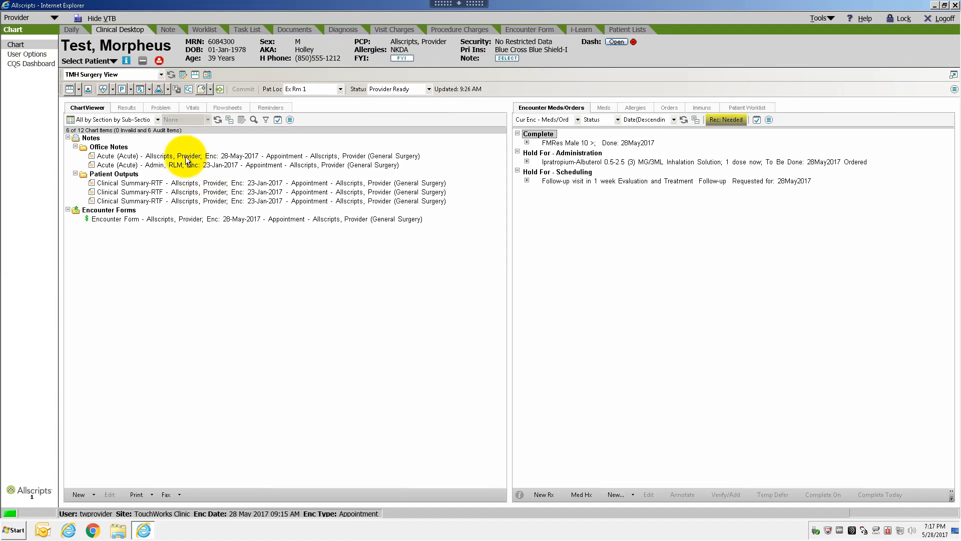
pyautogui.click(186, 157)
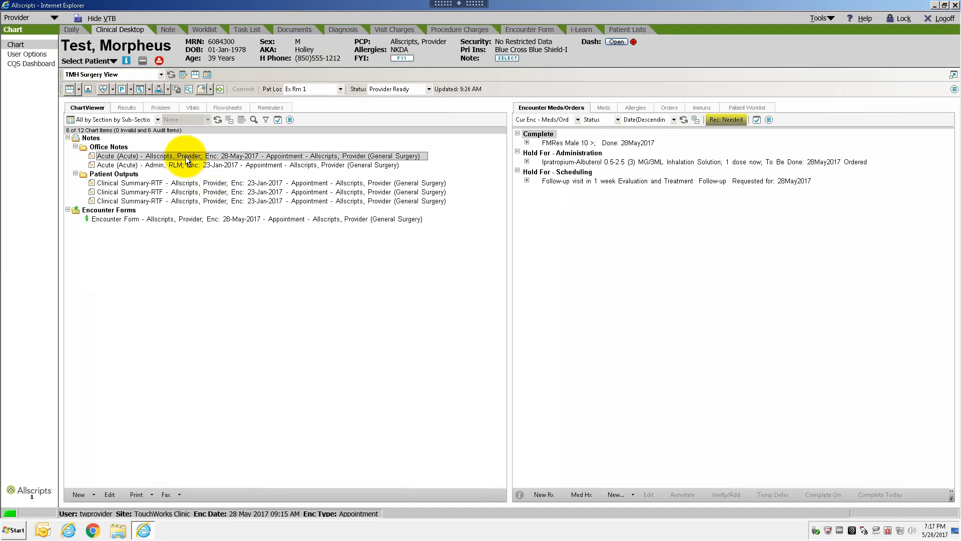
pyautogui.click(109, 495)
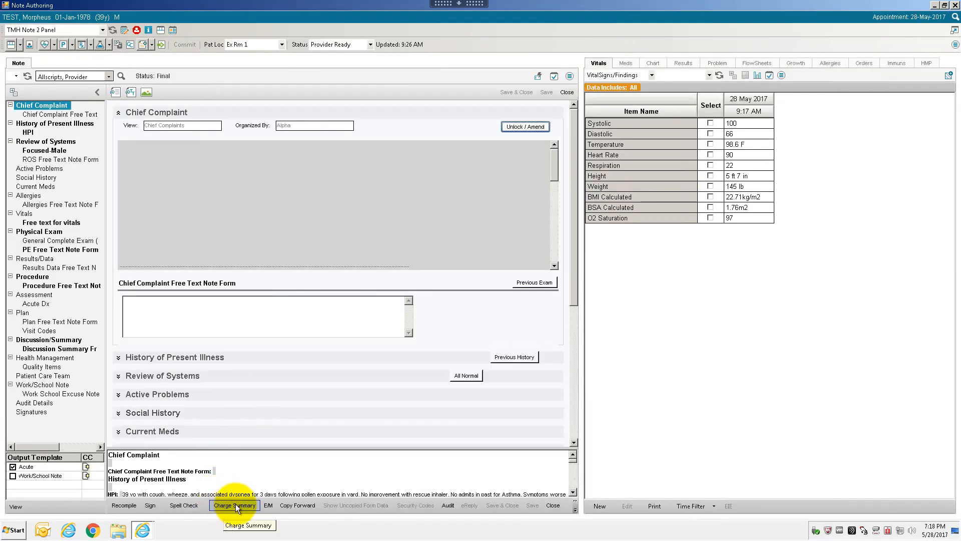
pyautogui.click(43, 295)
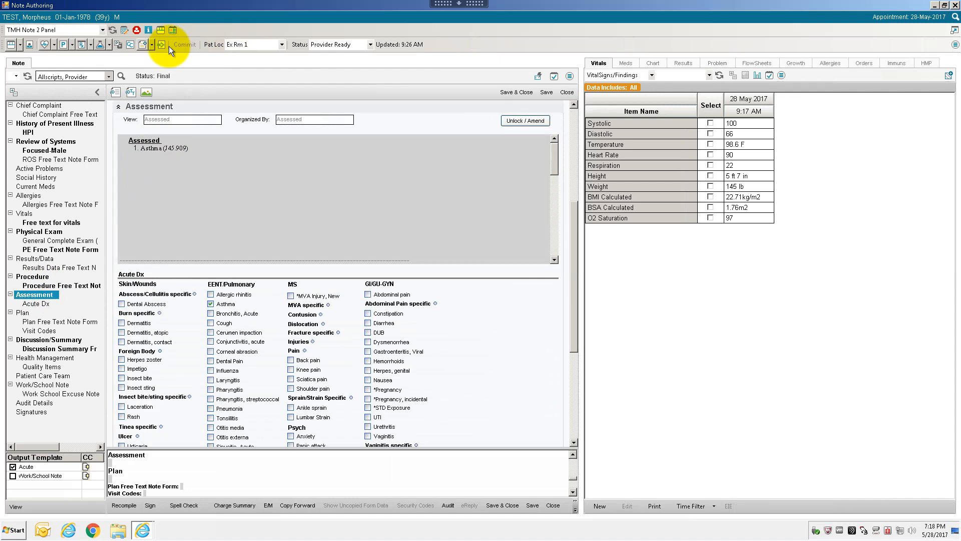
pyautogui.click(31, 331)
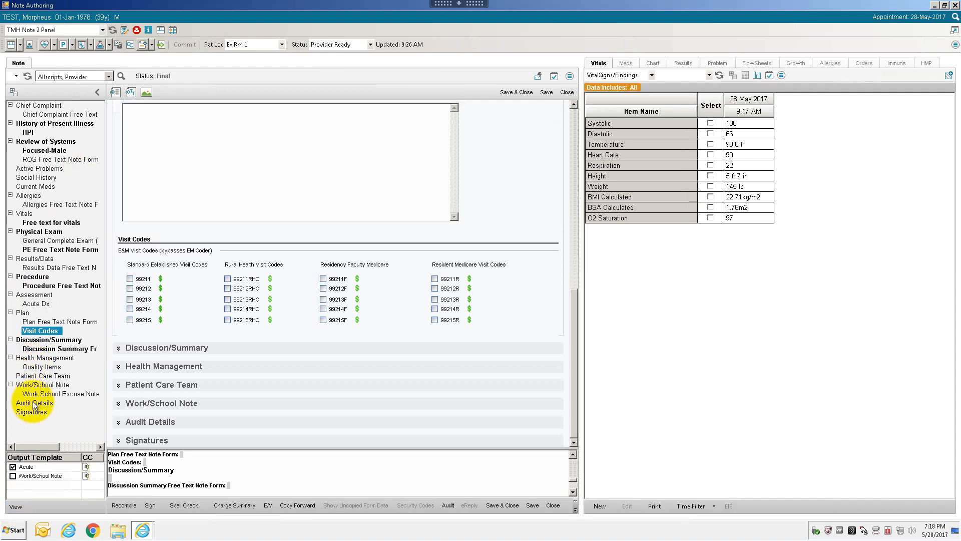
# Open the reopened note's charge summary, resubmit its charges and sign the amended note as final
pyautogui.click(235, 506)
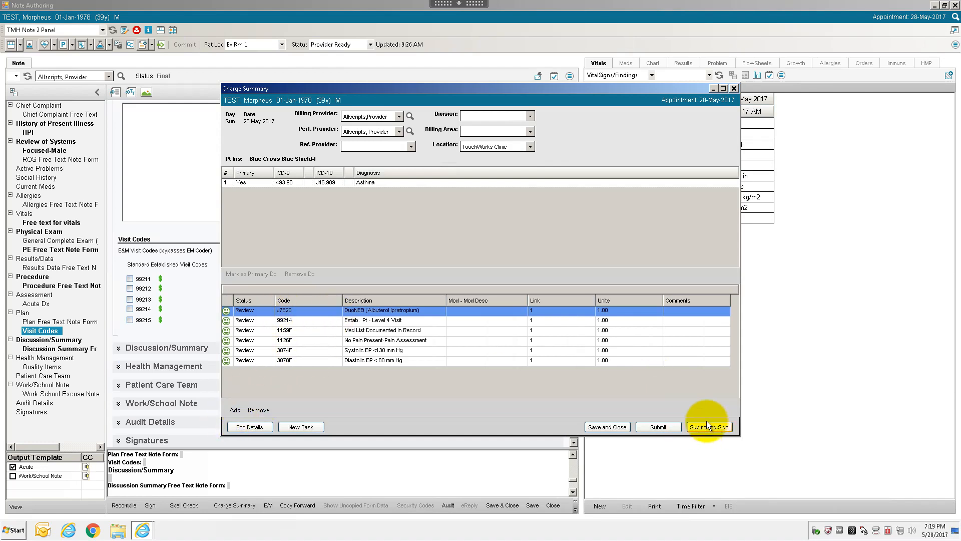
pyautogui.click(538, 76)
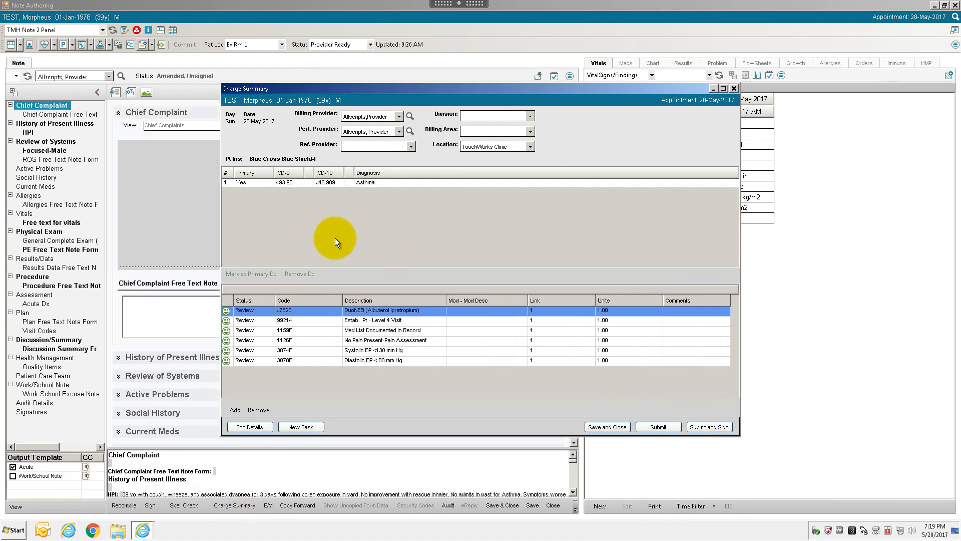
pyautogui.click(716, 426)
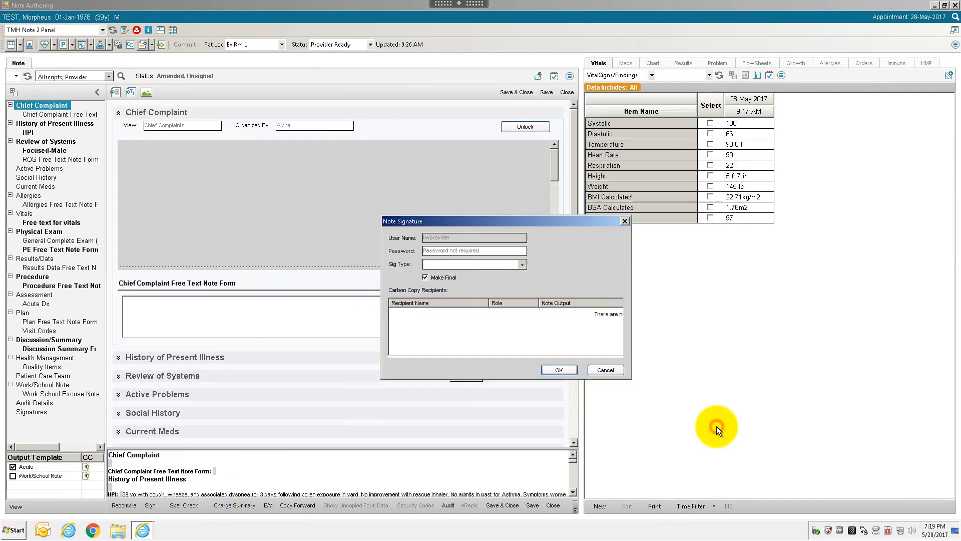
pyautogui.click(557, 369)
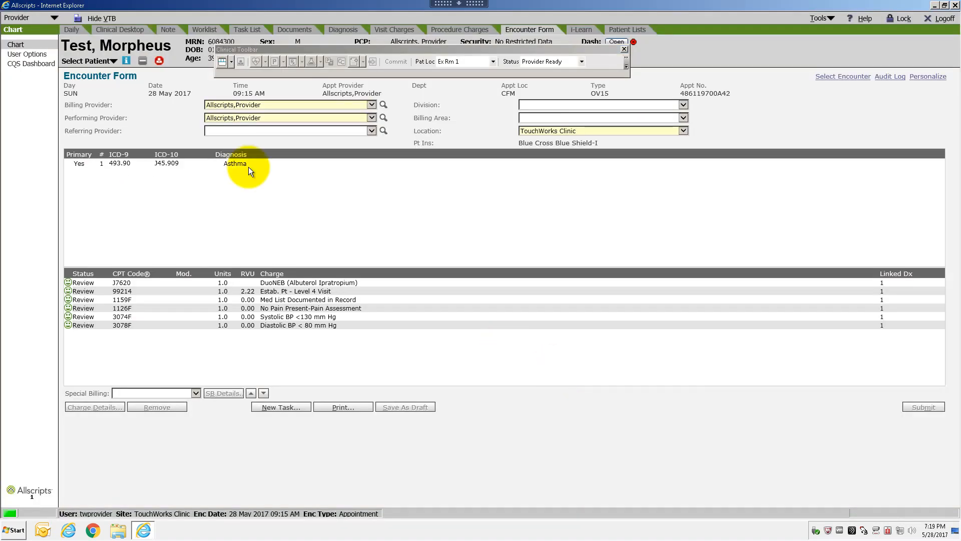
# Check the encounter's diagnosis and the daily schedule, moving the clinical toolbar below the appointment row
pyautogui.click(343, 29)
pyautogui.click(72, 29)
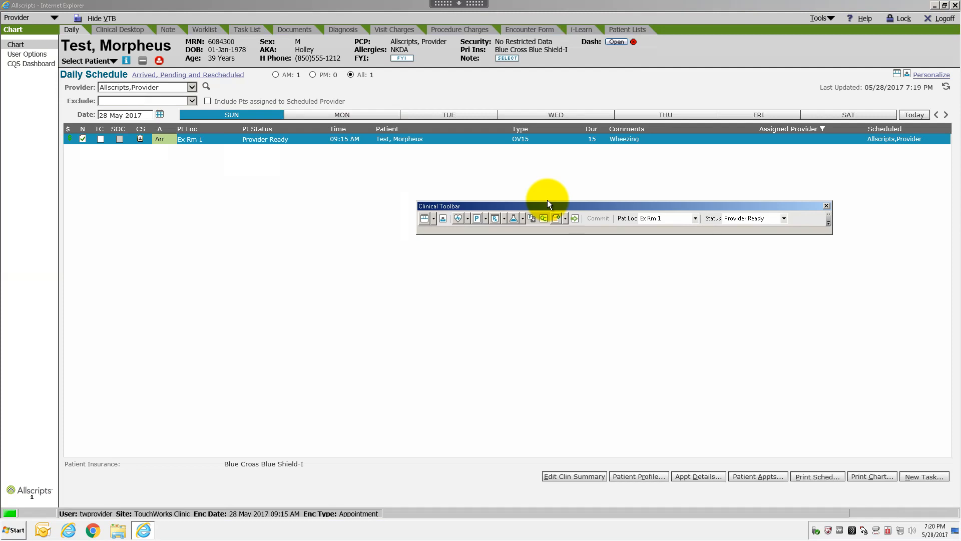
pyautogui.moveTo(554, 205); pyautogui.dragTo(569, 169)
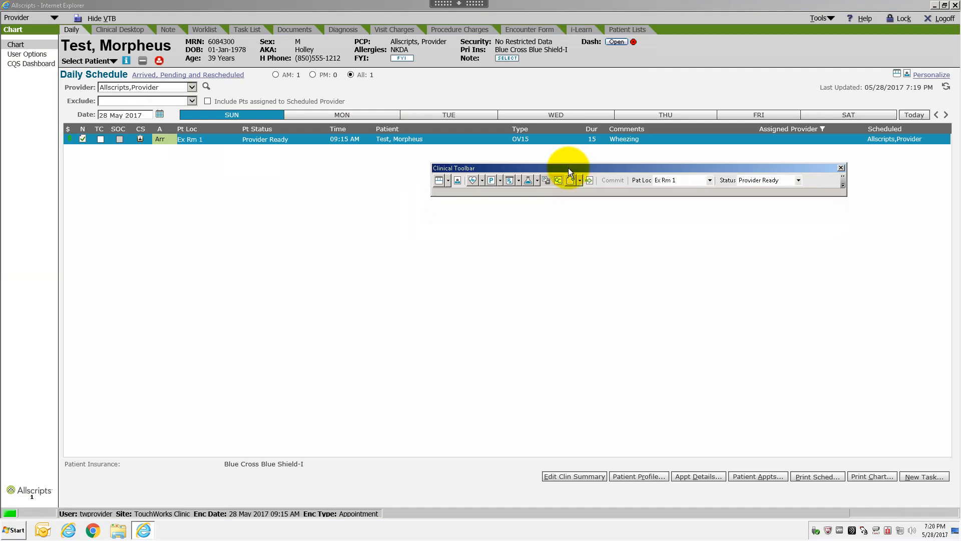